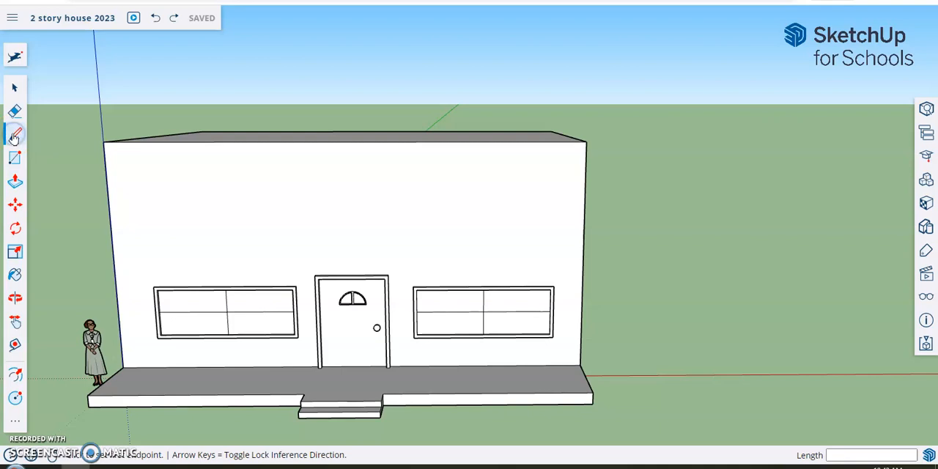
- Draw a horizontal line about 37' 5 1/2" long across the front wall above the door and windows, from edge to edge
{"action": "middle_click_drag", "start_coordinate": [172, 250], "coordinate": [199, 247]}
{"action": "left_click_drag", "start_coordinate": [200, 247], "coordinate": [227, 237]}
{"action": "middle_click_drag", "start_coordinate": [227, 236], "coordinate": [217, 236]}
{"action": "middle_click_drag", "start_coordinate": [429, 255], "coordinate": [414, 246]}
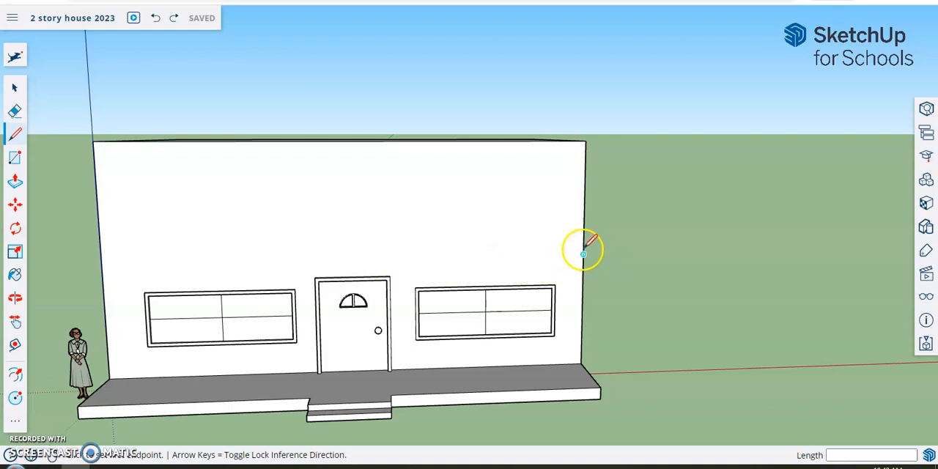
{"action": "scroll", "coordinate": [583, 246], "scroll_direction": "up", "scroll_amount": 2}
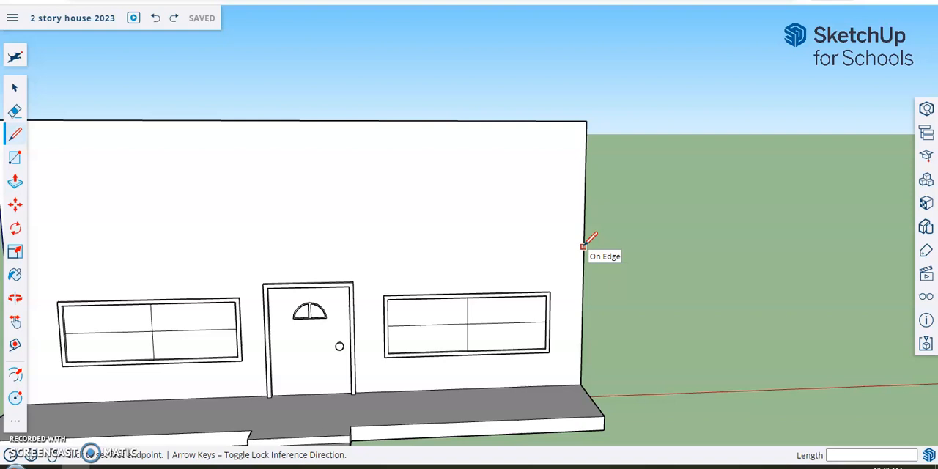
{"action": "left_click_drag", "start_coordinate": [583, 247], "coordinate": [346, 251]}
{"action": "scroll", "coordinate": [345, 251], "scroll_direction": "down", "scroll_amount": 3}
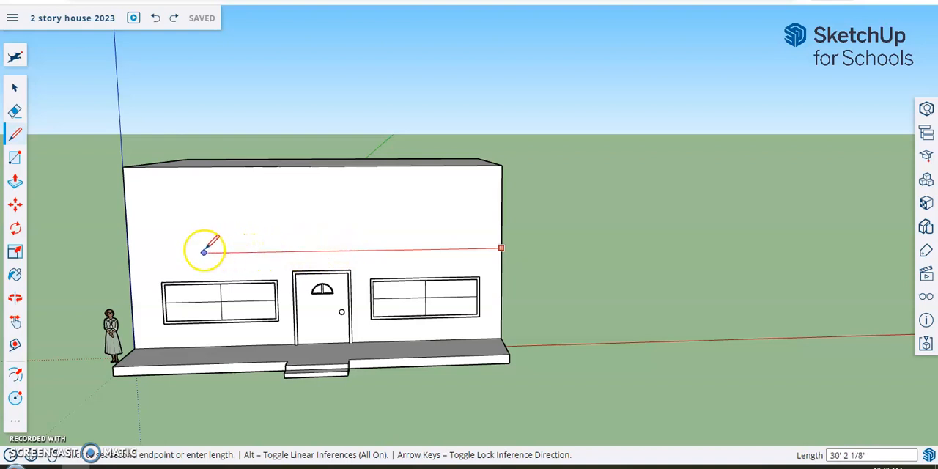
{"action": "left_click", "coordinate": [128, 253]}
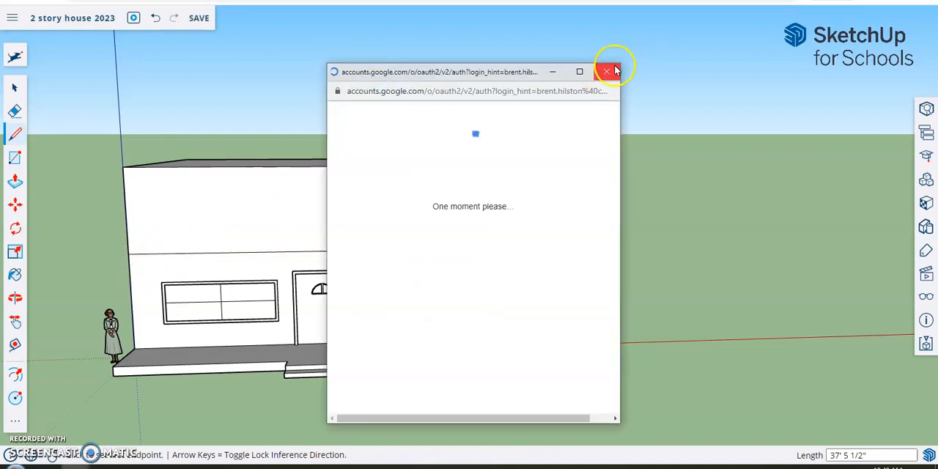
- Draw a line about 5' 10" outward from the wall line's left endpoint, parallel to the green axis and aligned with the porch's front edge
{"action": "mouse_move", "coordinate": [165, 212]}
{"action": "middle_mouse_down"}
{"action": "mouse_move", "coordinate": [142, 212]}
{"action": "mouse_move", "coordinate": [415, 203]}
{"action": "mouse_move", "coordinate": [469, 188]}
{"action": "middle_mouse_up"}
{"action": "mouse_move", "coordinate": [503, 224]}
{"action": "middle_mouse_down"}
{"action": "mouse_move", "coordinate": [551, 211]}
{"action": "mouse_move", "coordinate": [552, 228]}
{"action": "middle_mouse_up"}
{"action": "scroll", "coordinate": [555, 210], "scroll_direction": "down", "scroll_amount": 2}
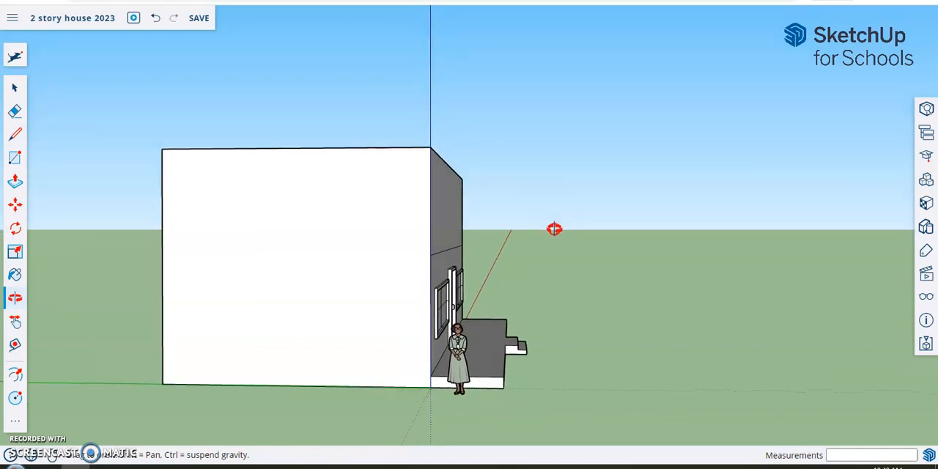
{"action": "left_click", "coordinate": [430, 254]}
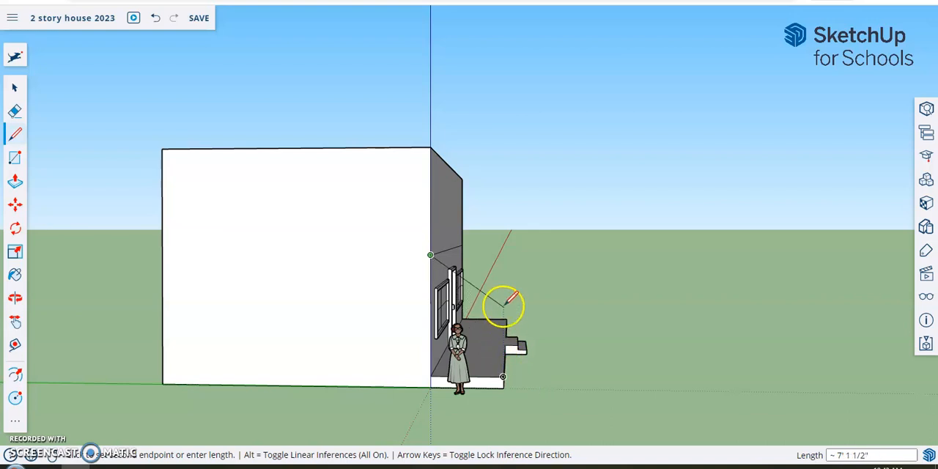
{"action": "left_click", "coordinate": [504, 254]}
{"action": "left_click", "coordinate": [430, 254]}
{"action": "left_click", "coordinate": [503, 255]}
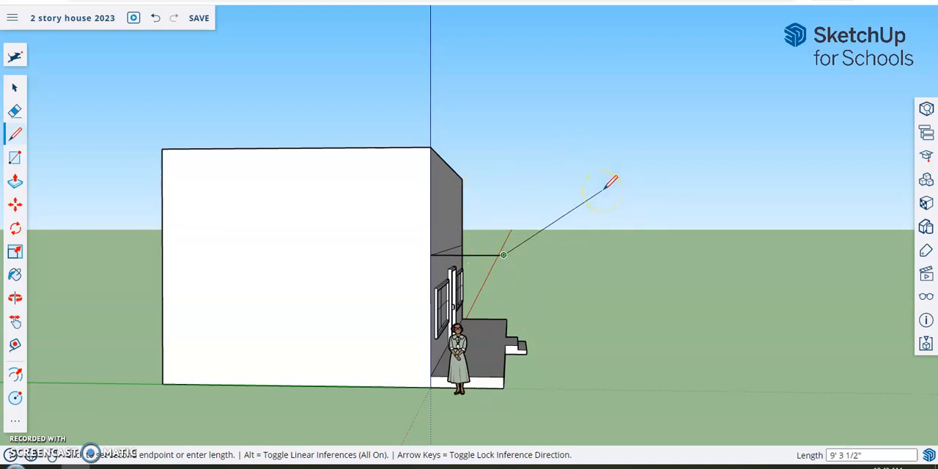
{"action": "key", "text": "Escape"}
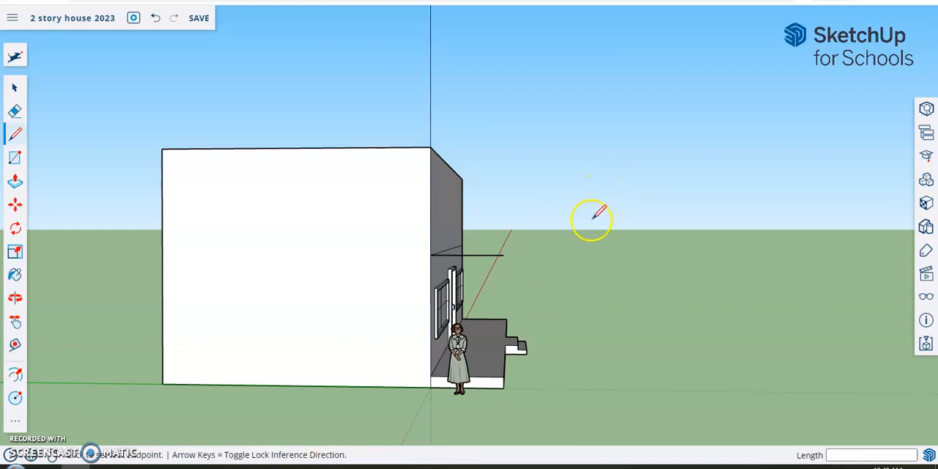
- Close a triangular roof profile with a sloped line about 6' 3" long from the outer endpoint up to the wall's corner edge
{"action": "key", "text": "o"}
{"action": "mouse_move", "coordinate": [622, 220]}
{"action": "left_mouse_down"}
{"action": "mouse_move", "coordinate": [561, 256]}
{"action": "mouse_move", "coordinate": [600, 247]}
{"action": "mouse_move", "coordinate": [538, 258]}
{"action": "mouse_move", "coordinate": [635, 231]}
{"action": "left_mouse_up"}
{"action": "key", "text": "l"}
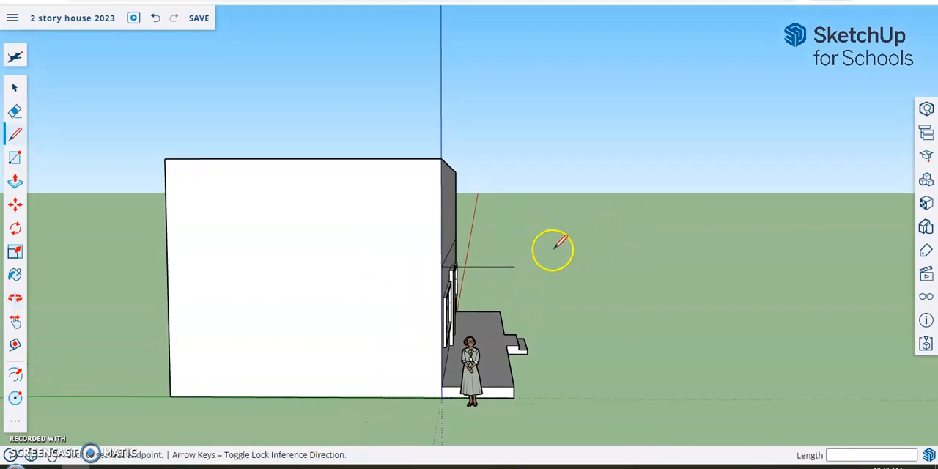
{"action": "left_click", "coordinate": [514, 266]}
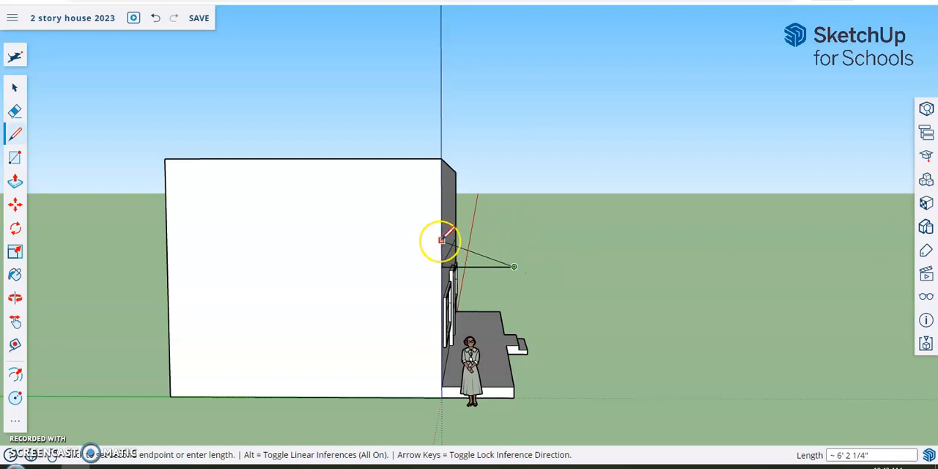
{"action": "middle_click_drag", "start_coordinate": [440, 241], "coordinate": [442, 218]}
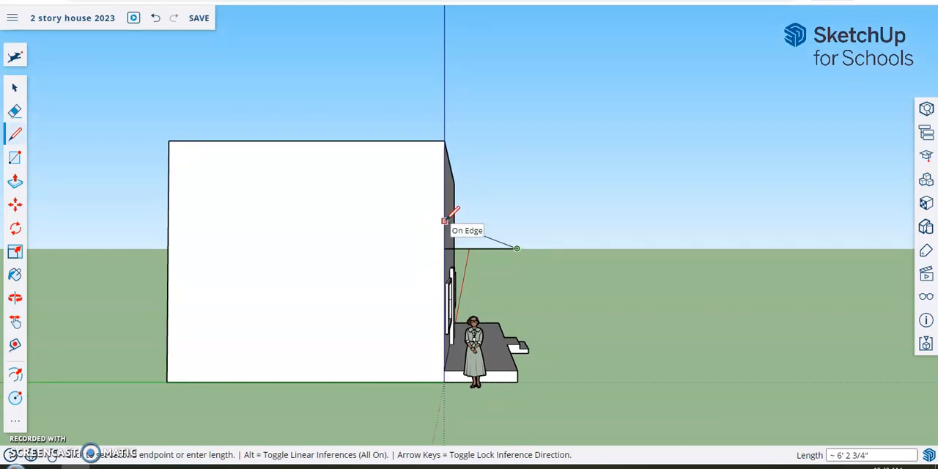
{"action": "left_click", "coordinate": [445, 220]}
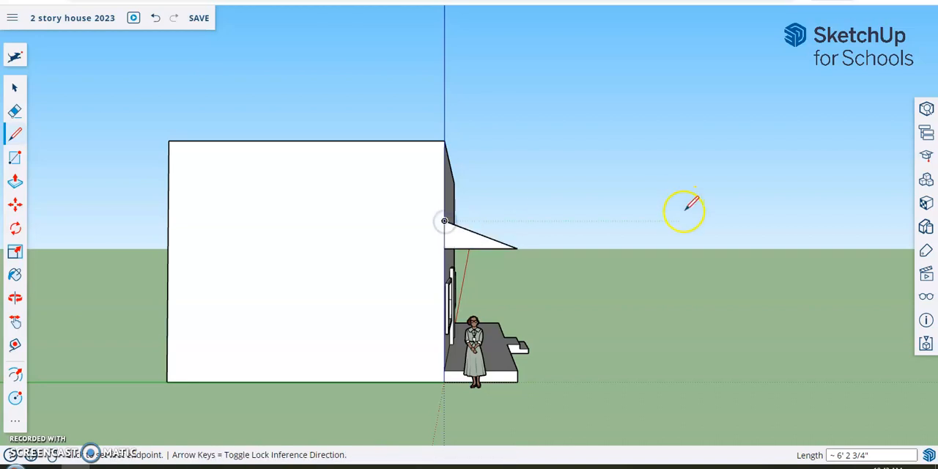
- Push/Pull the triangular profile about 37' 5 1/2" along the front wall to its far edge, forming the porch roof
{"action": "middle_click_drag", "start_coordinate": [751, 189], "coordinate": [192, 236]}
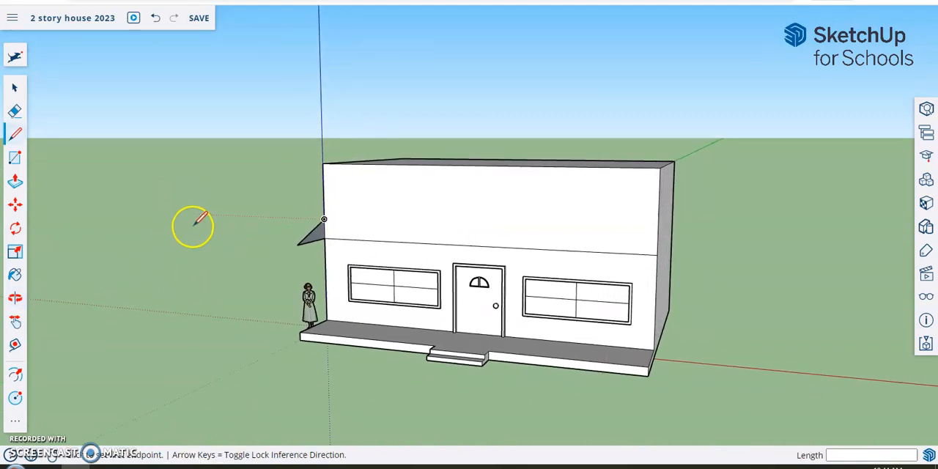
{"action": "left_click", "coordinate": [14, 183]}
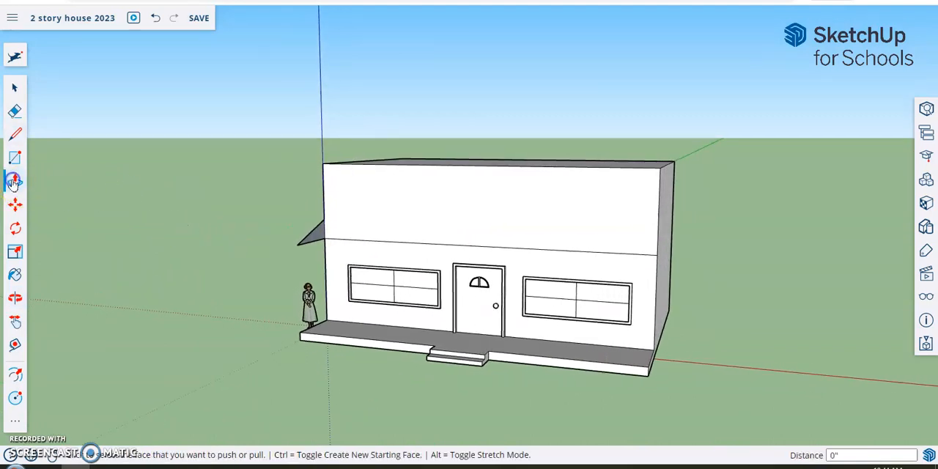
{"action": "scroll", "coordinate": [252, 272], "scroll_direction": "up", "scroll_amount": 2}
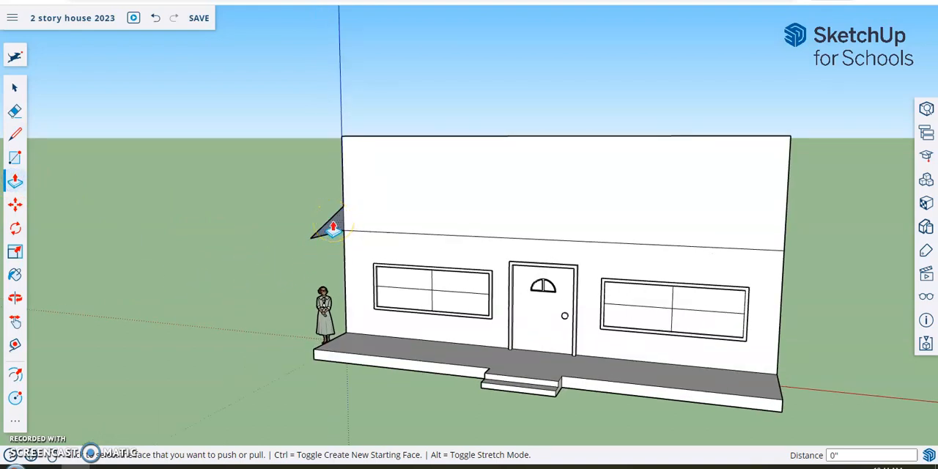
{"action": "left_click_drag", "start_coordinate": [336, 229], "coordinate": [784, 219]}
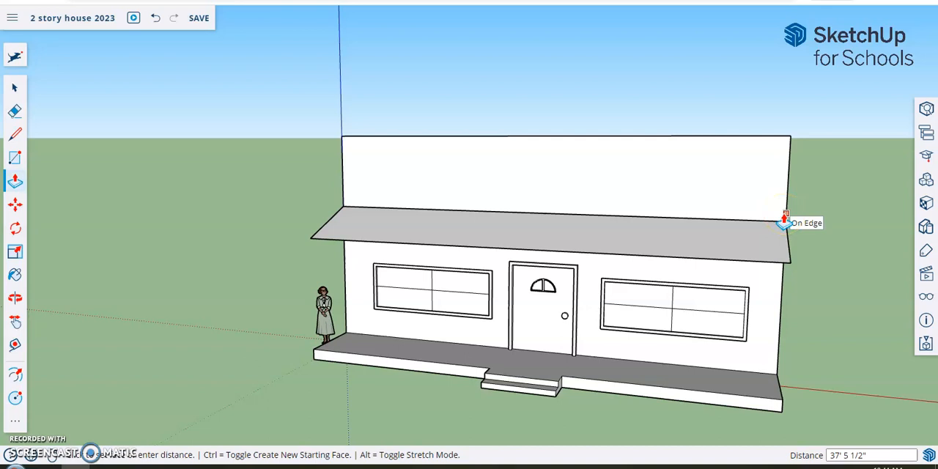
{"action": "middle_click_drag", "start_coordinate": [153, 289], "coordinate": [260, 256]}
{"action": "key", "text": "p"}
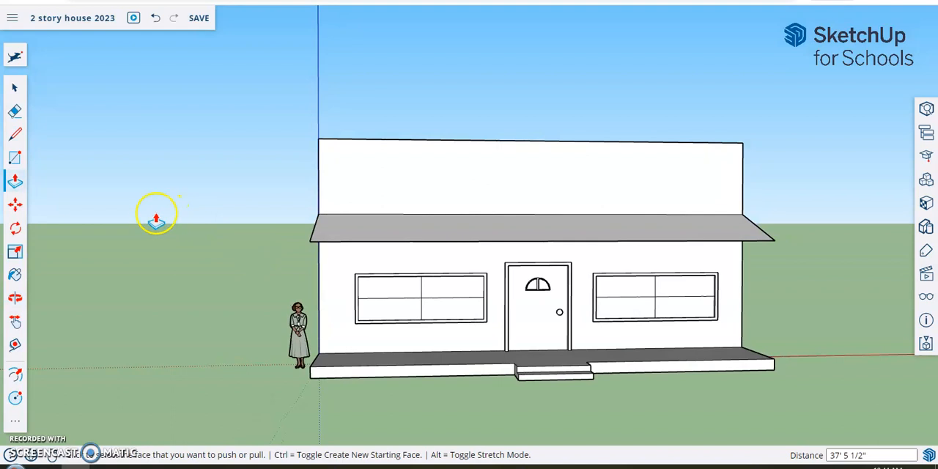
- Draw a circle with a radius of about 5" on the porch floor near its front left corner
{"action": "left_click", "coordinate": [14, 423]}
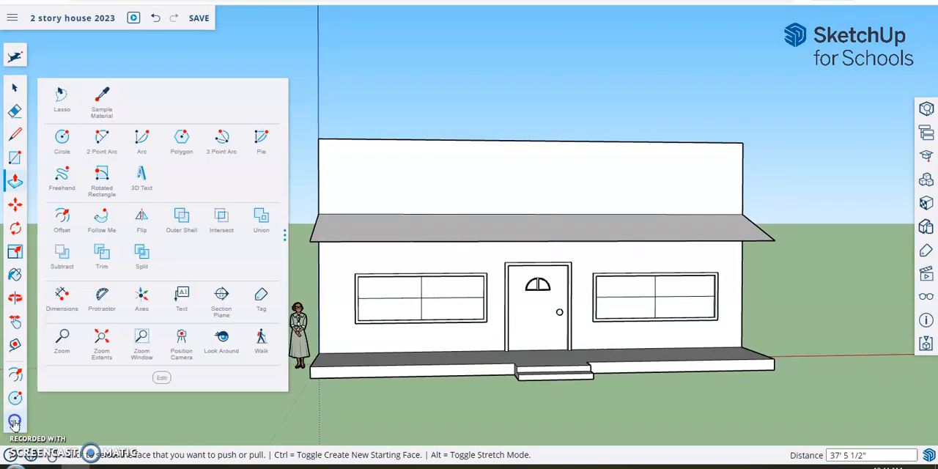
{"action": "left_click", "coordinate": [63, 141]}
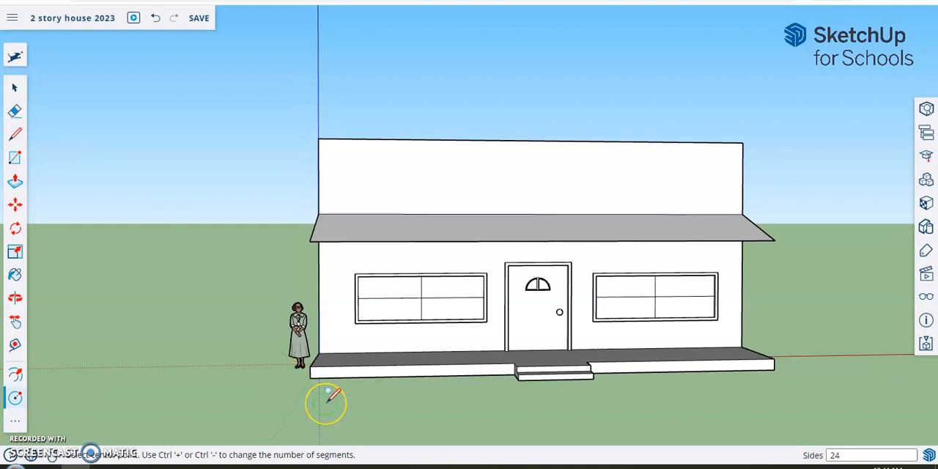
{"action": "scroll", "coordinate": [327, 403], "scroll_direction": "up", "scroll_amount": 3}
{"action": "middle_click_drag", "start_coordinate": [347, 329], "coordinate": [346, 395]}
{"action": "scroll", "coordinate": [331, 342], "scroll_direction": "up", "scroll_amount": 1}
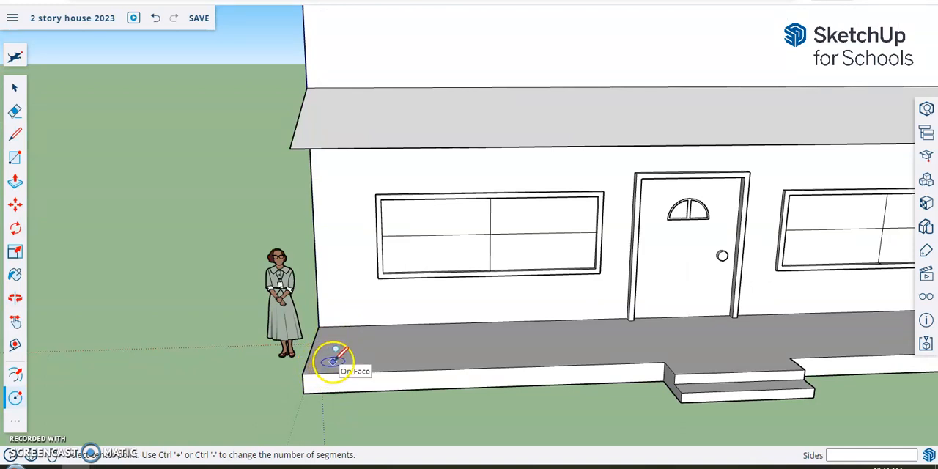
{"action": "left_click", "coordinate": [333, 361]}
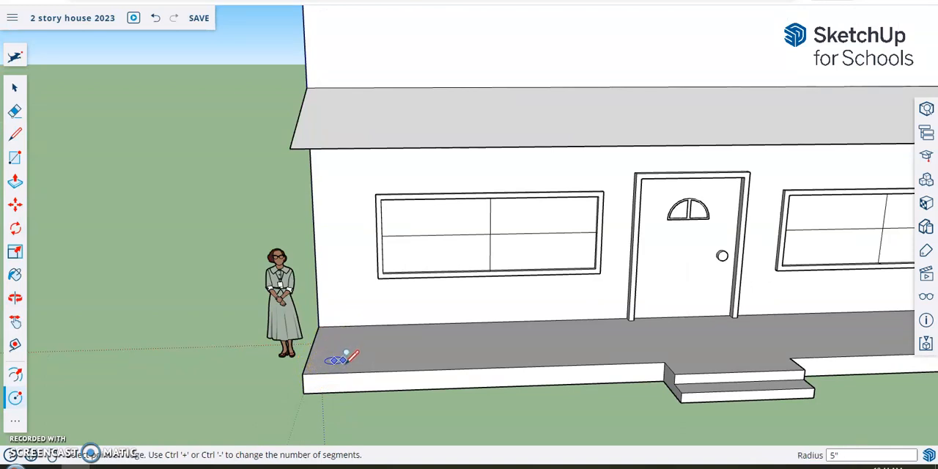
{"action": "left_click", "coordinate": [347, 359]}
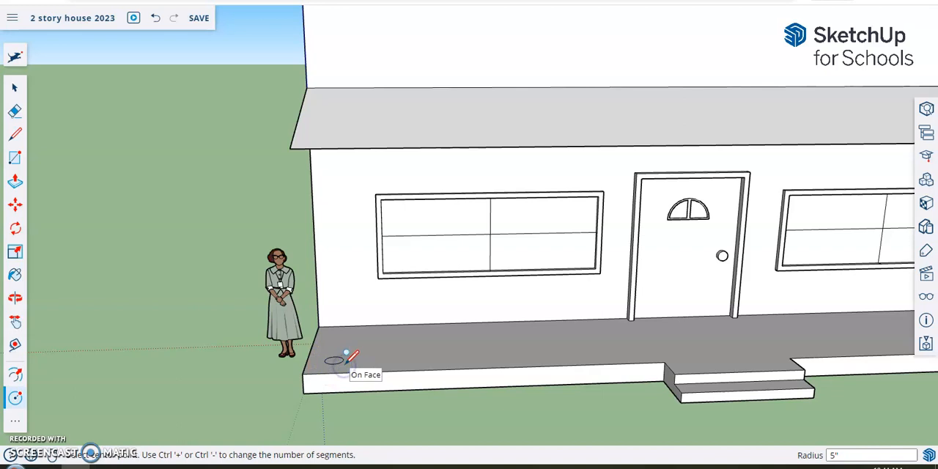
- Push/Pull the left circle up about 9' 8" to the underside of the porch roof to form a column
{"action": "left_click", "coordinate": [15, 182]}
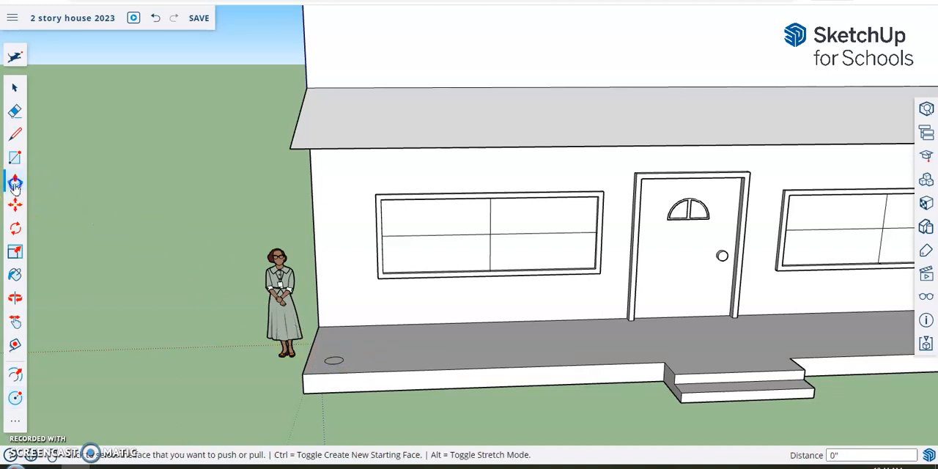
{"action": "left_click", "coordinate": [334, 360]}
{"action": "left_click_drag", "start_coordinate": [334, 353], "coordinate": [325, 185]}
{"action": "middle_click_drag", "start_coordinate": [325, 186], "coordinate": [396, 61]}
{"action": "left_click_drag", "start_coordinate": [395, 61], "coordinate": [345, 101]}
{"action": "middle_click_drag", "start_coordinate": [496, 140], "coordinate": [411, 201]}
{"action": "middle_click_drag", "start_coordinate": [540, 303], "coordinate": [493, 345]}
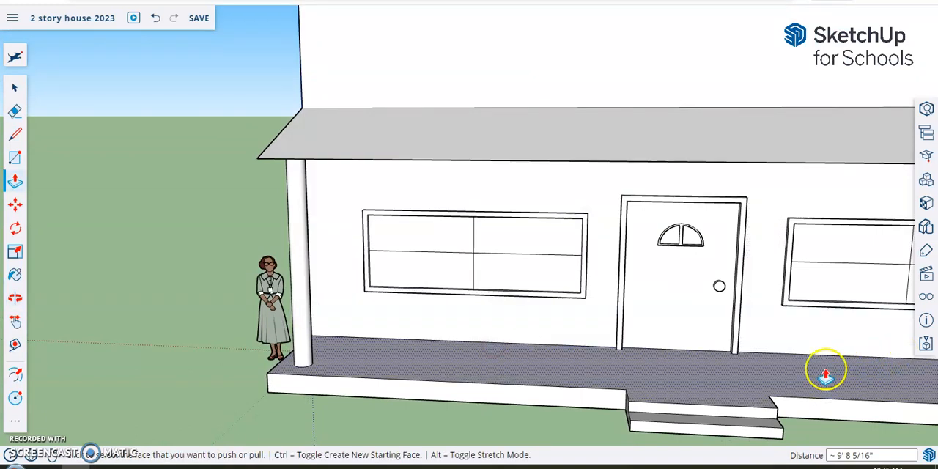
- Draw a circle with a radius of about 5" on the porch floor near its front right corner
{"action": "middle_click_drag", "start_coordinate": [826, 375], "coordinate": [537, 336]}
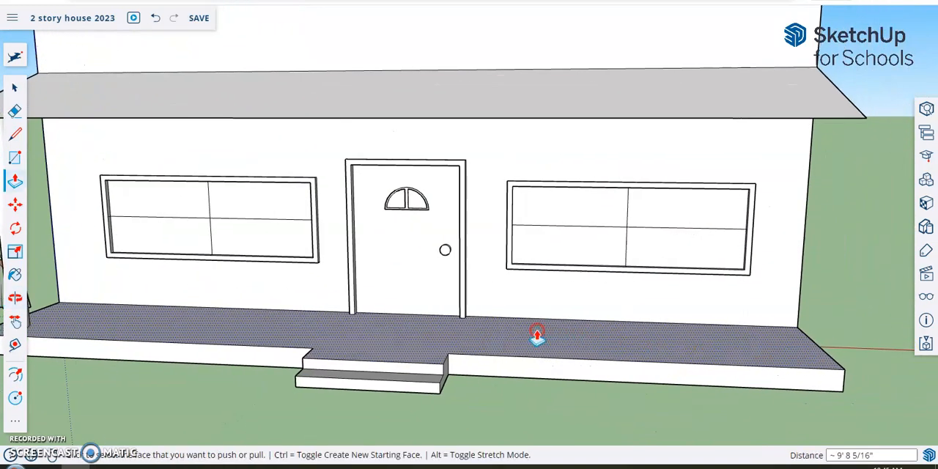
{"action": "left_click", "coordinate": [15, 397]}
{"action": "middle_click_drag", "start_coordinate": [850, 320], "coordinate": [840, 349]}
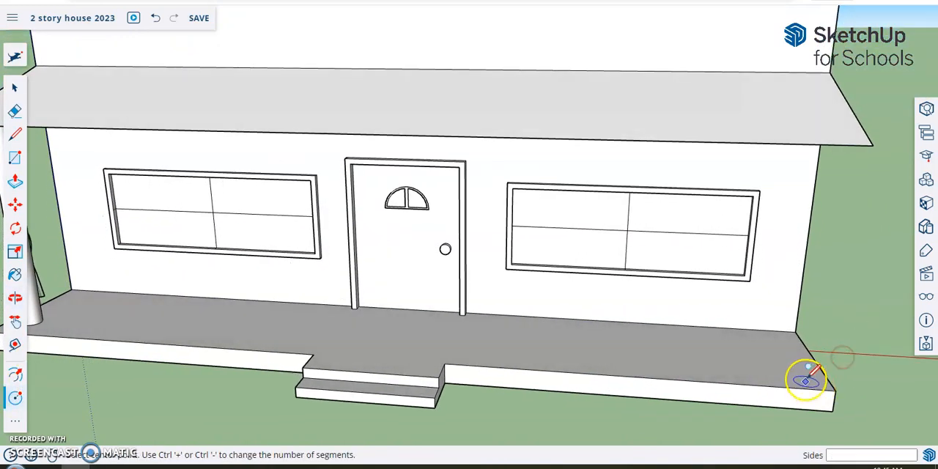
{"action": "left_click", "coordinate": [797, 374]}
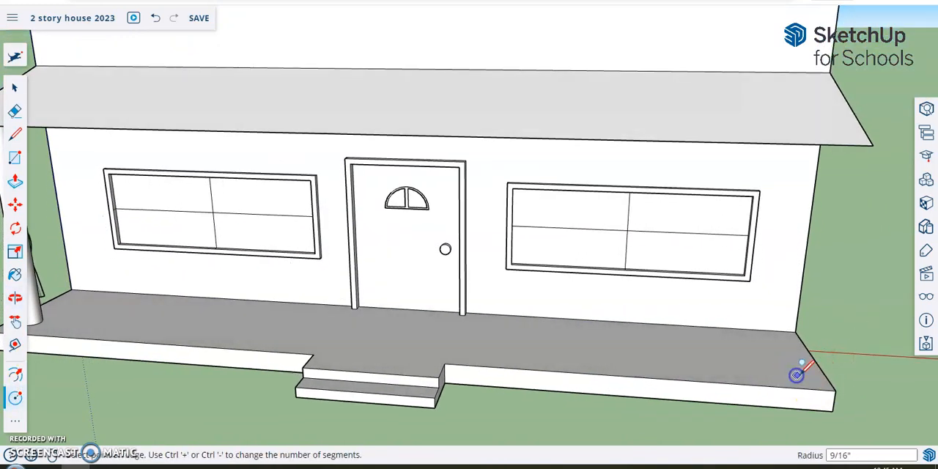
{"action": "left_click", "coordinate": [809, 375]}
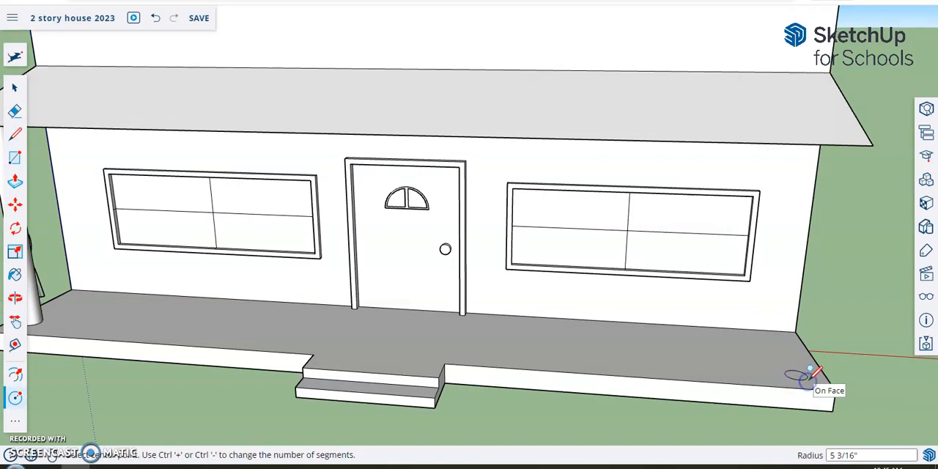
- Push/Pull the right circle up about 9' 10" to the underside of the porch roof to form the second column
{"action": "left_click", "coordinate": [14, 181]}
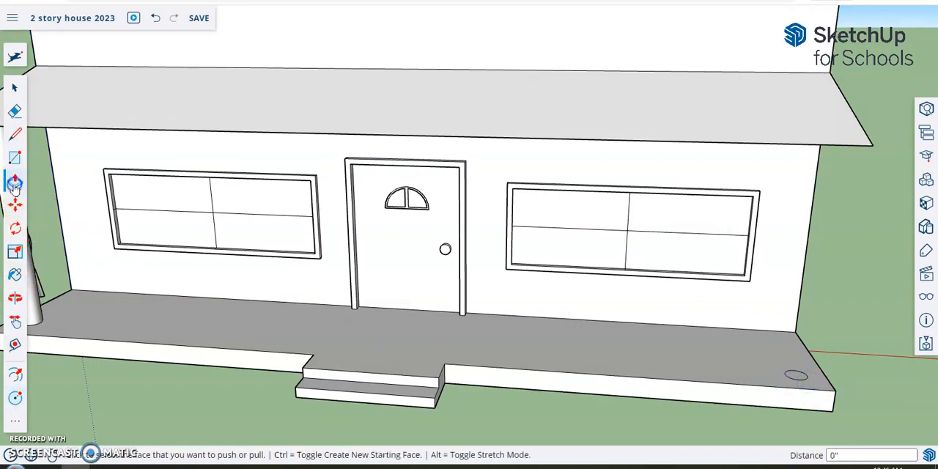
{"action": "middle_click_drag", "start_coordinate": [784, 314], "coordinate": [858, 286]}
{"action": "left_click", "coordinate": [802, 370]}
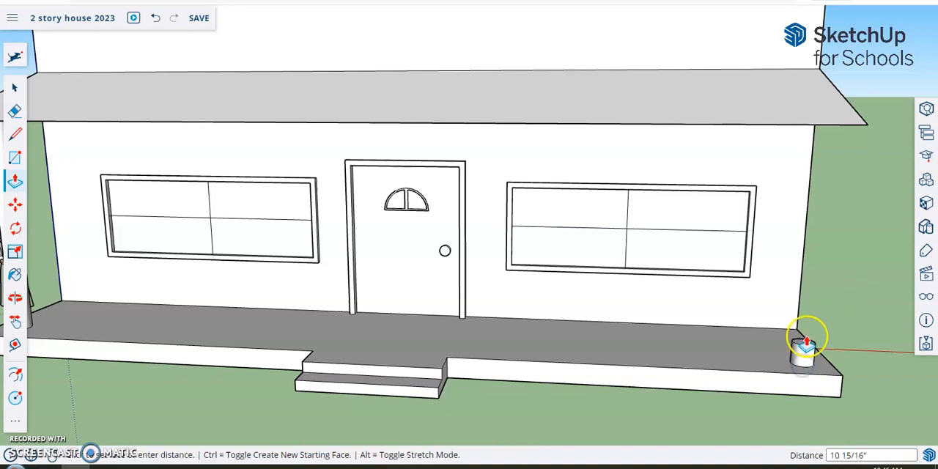
{"action": "middle_click_drag", "start_coordinate": [819, 247], "coordinate": [835, 115]}
{"action": "left_click", "coordinate": [803, 104]}
{"action": "left_click", "coordinate": [795, 94]}
{"action": "middle_click_drag", "start_coordinate": [771, 121], "coordinate": [425, 267]}
{"action": "scroll", "coordinate": [378, 272], "scroll_direction": "down", "scroll_amount": 4}
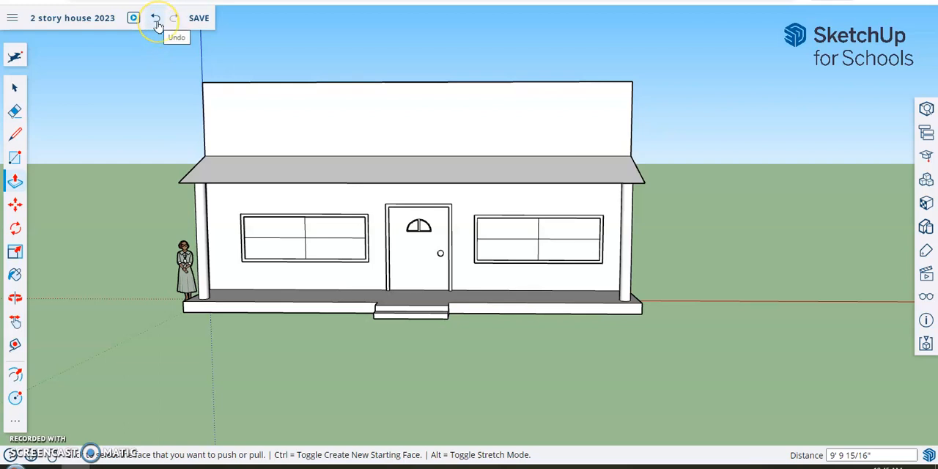
{"action": "middle_click_drag", "start_coordinate": [137, 216], "coordinate": [422, 238]}
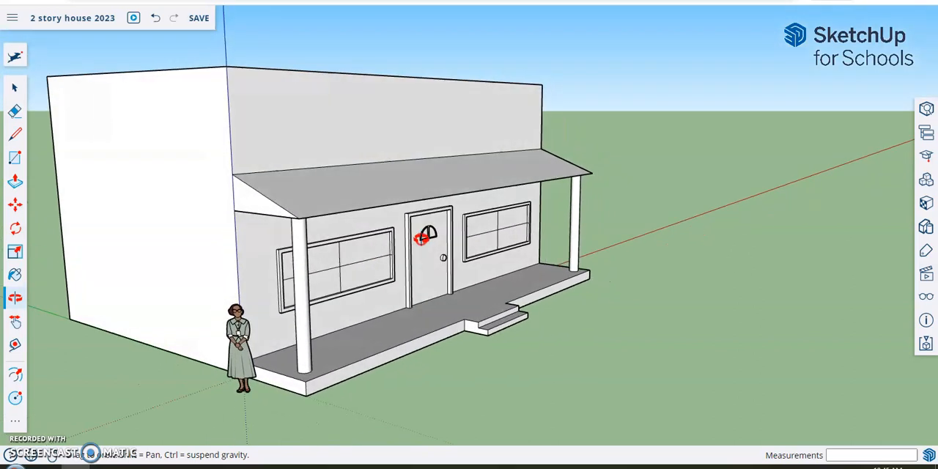
{"action": "key", "text": "p"}
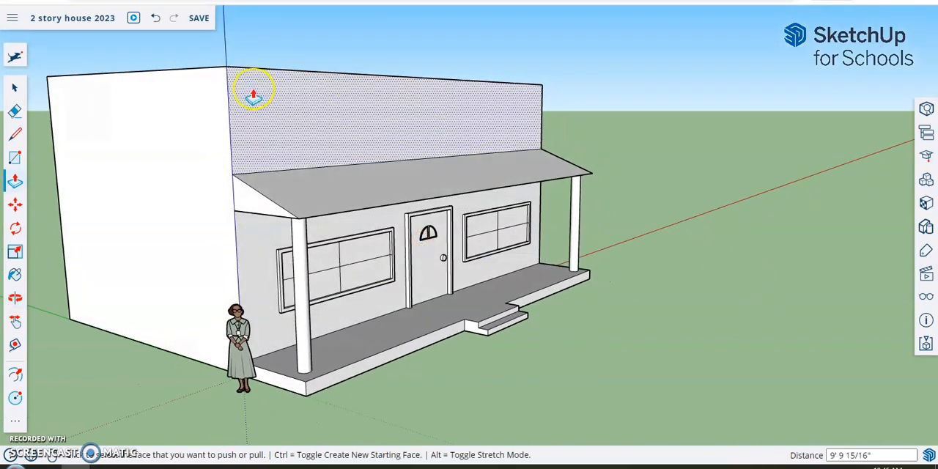